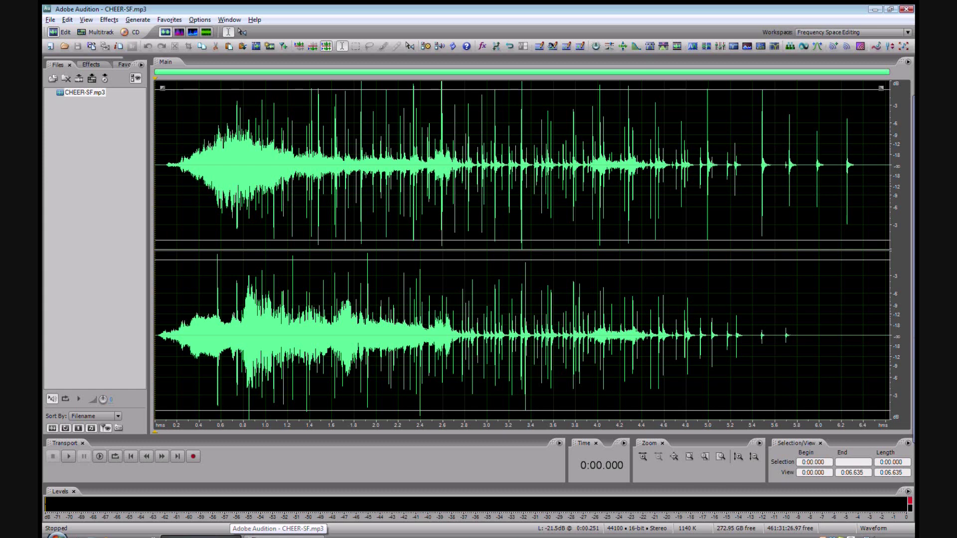
# Play back the cheering, then record the first take into a new 44100 Hz stereo file
pyautogui.press('space')
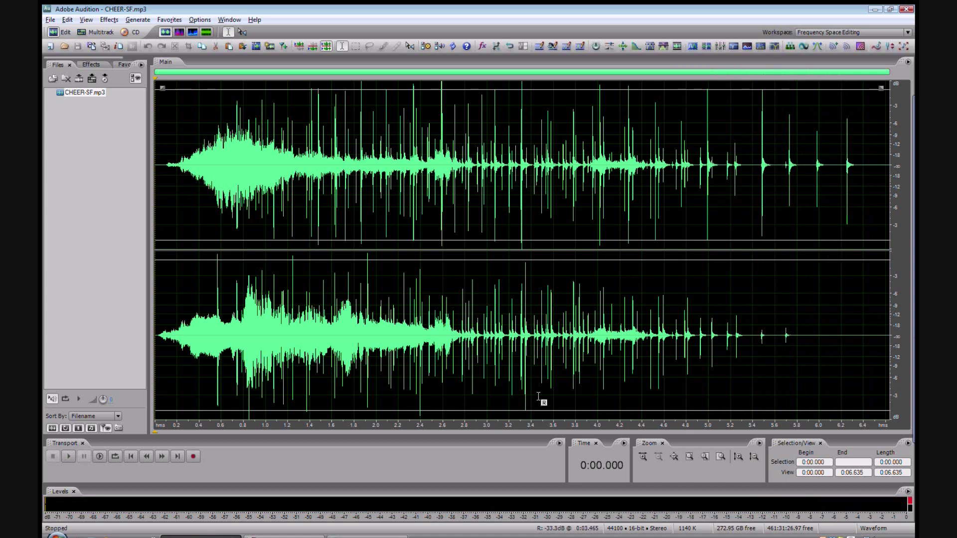
pyautogui.hotkey('ctrl', 'n')
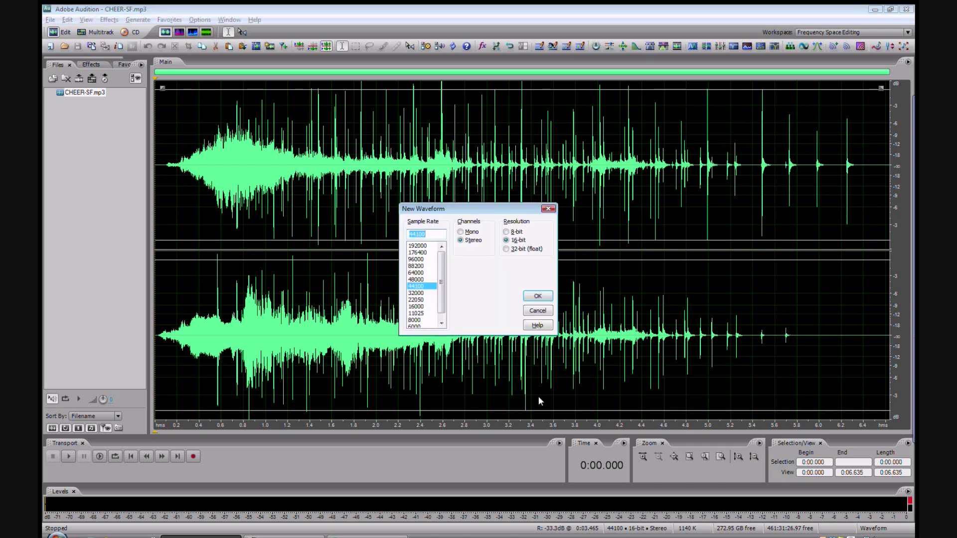
pyautogui.press('Return')
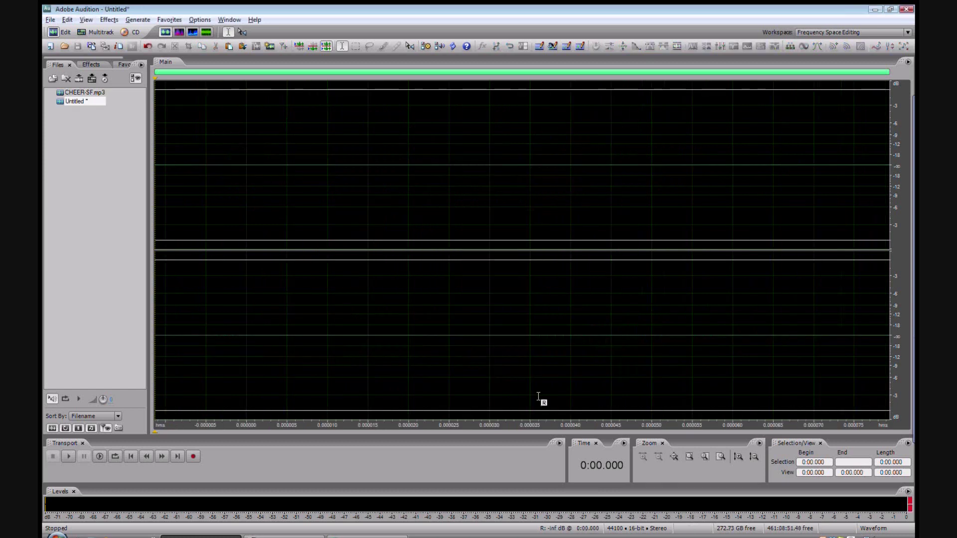
pyautogui.hotkey('ctrl', 'space')
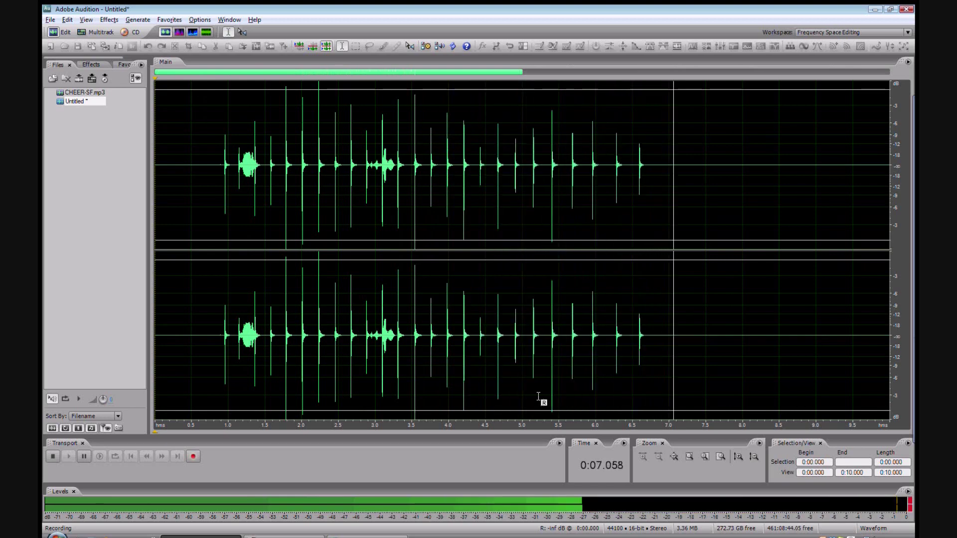
pyautogui.press('space')
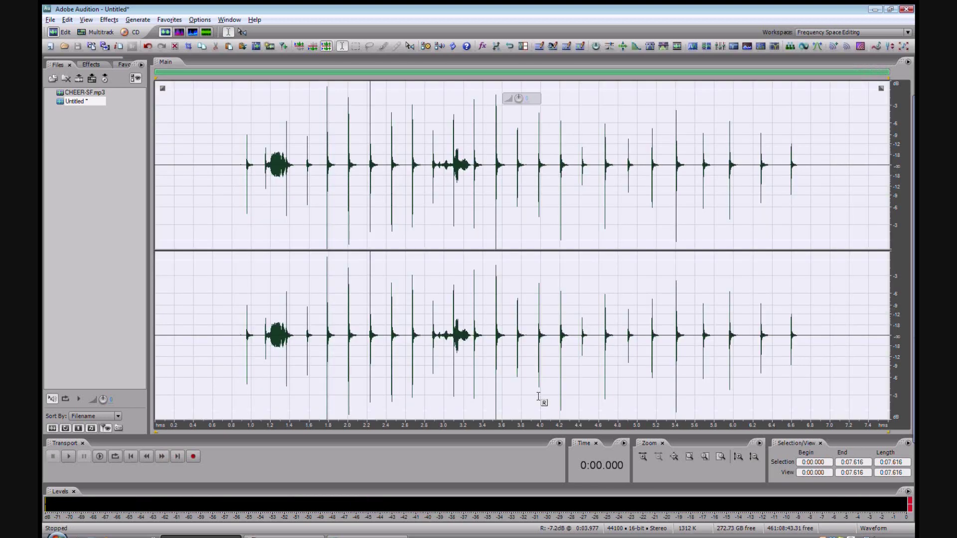
# Record the second cheering take, about 8.45 seconds, into Untitled (2)
pyautogui.hotkey('ctrl', 'n')
pyautogui.press('Return')
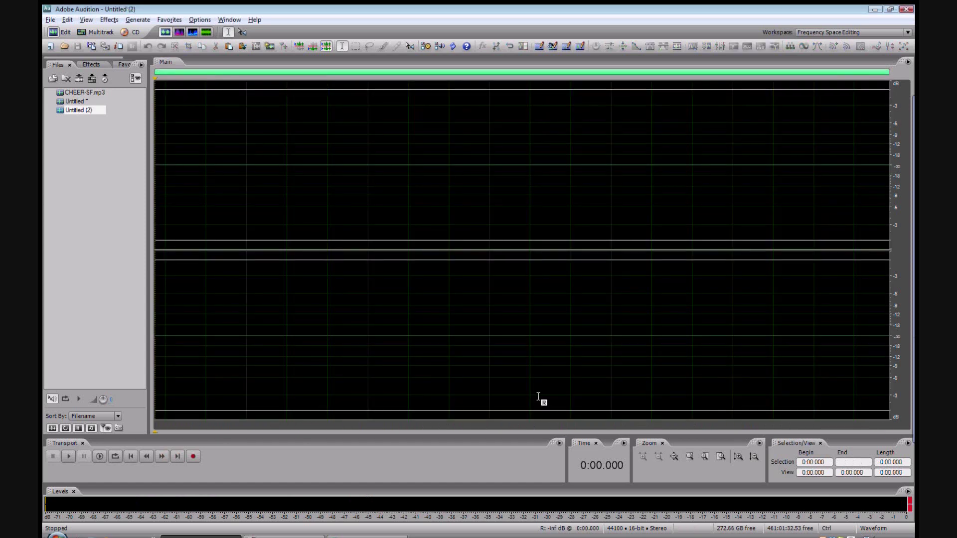
pyautogui.hotkey('ctrl', 'space')
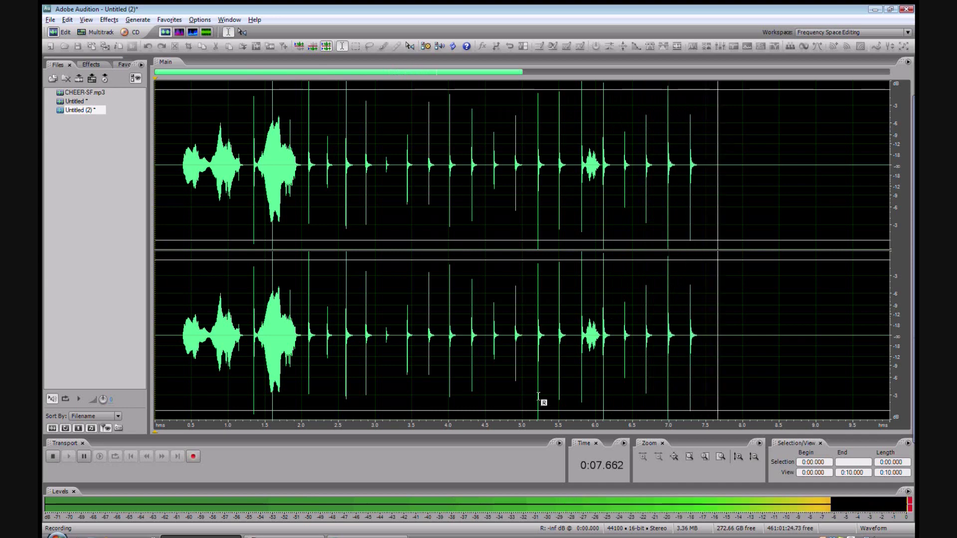
pyautogui.press('space')
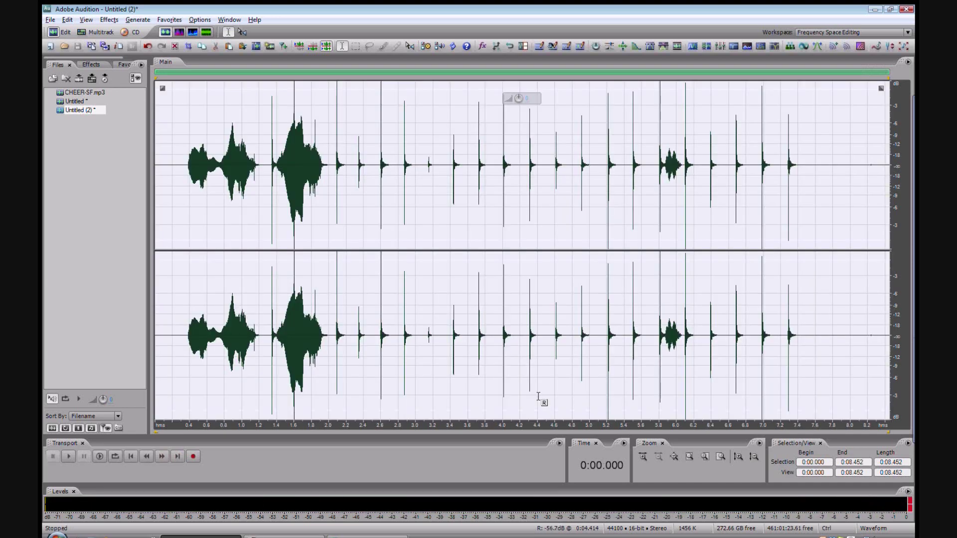
pyautogui.hotkey('ctrl', 'n')
# Record the third cheering take into Untitled (3)
pyautogui.press('Return')
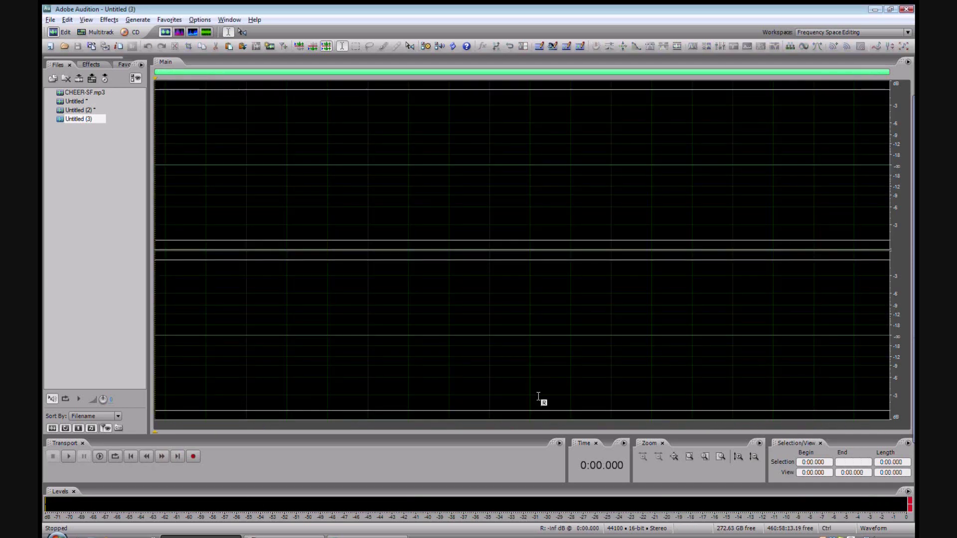
pyautogui.hotkey('shift', 'space')
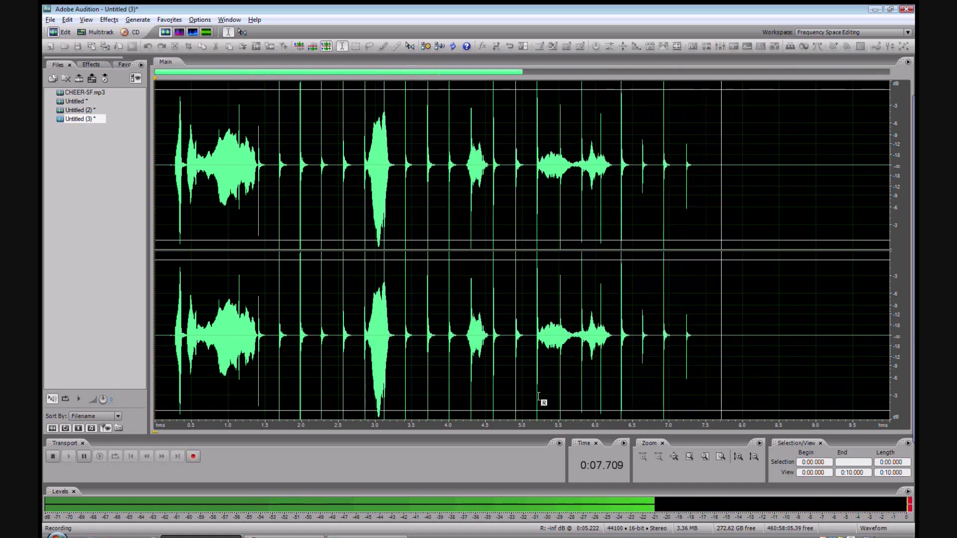
pyautogui.press('space')
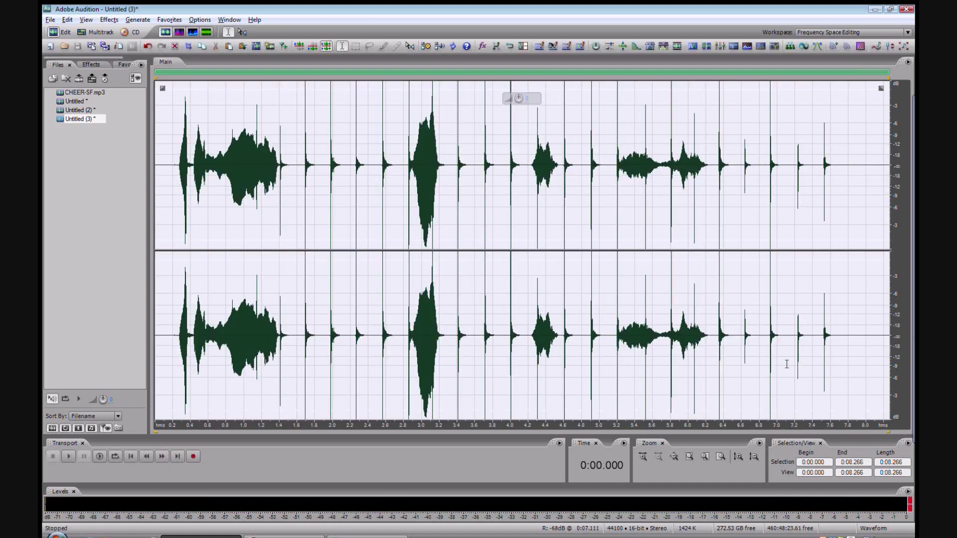
# Record the roughly 9-second fourth take into Untitled (4), then create blank Untitled (5)
pyautogui.hotkey('ctrl', 'n')
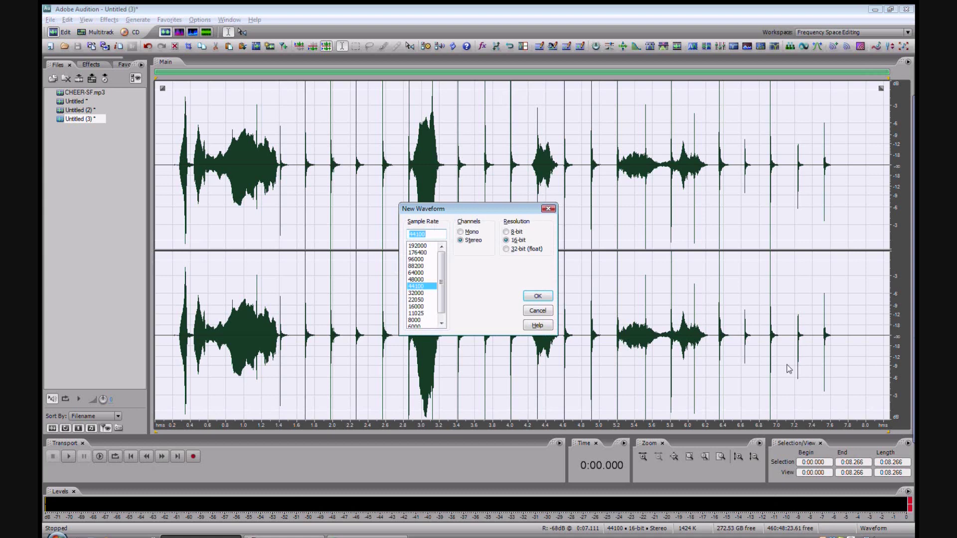
pyautogui.press('Return')
pyautogui.hotkey('ctrl', 'space')
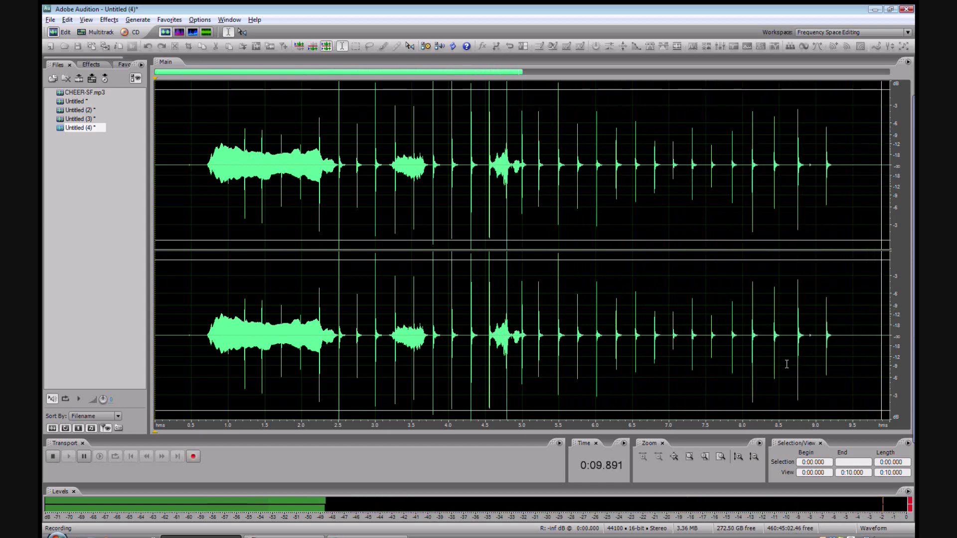
pyautogui.press('space')
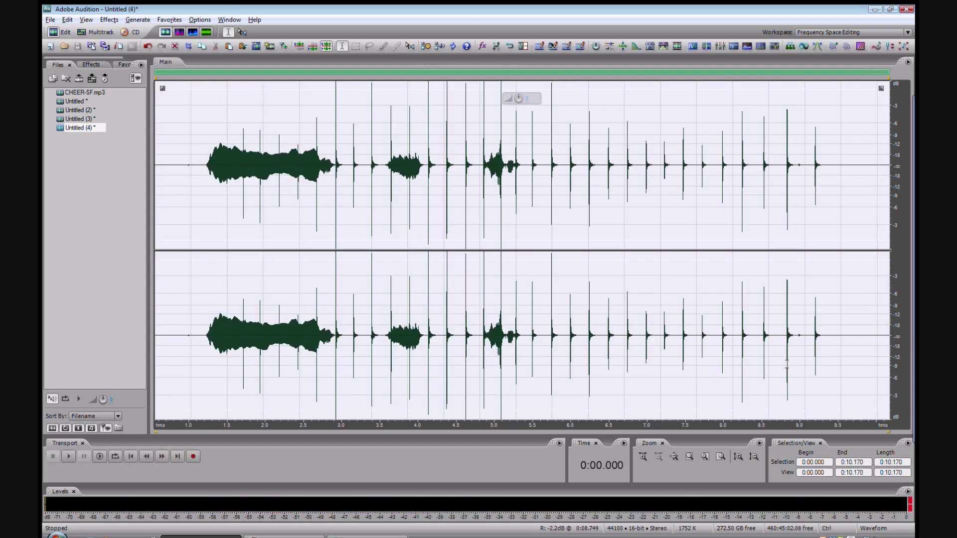
pyautogui.hotkey('ctrl', 'n')
# Record the fifth cheering take into Untitled (5)
pyautogui.press('Return')
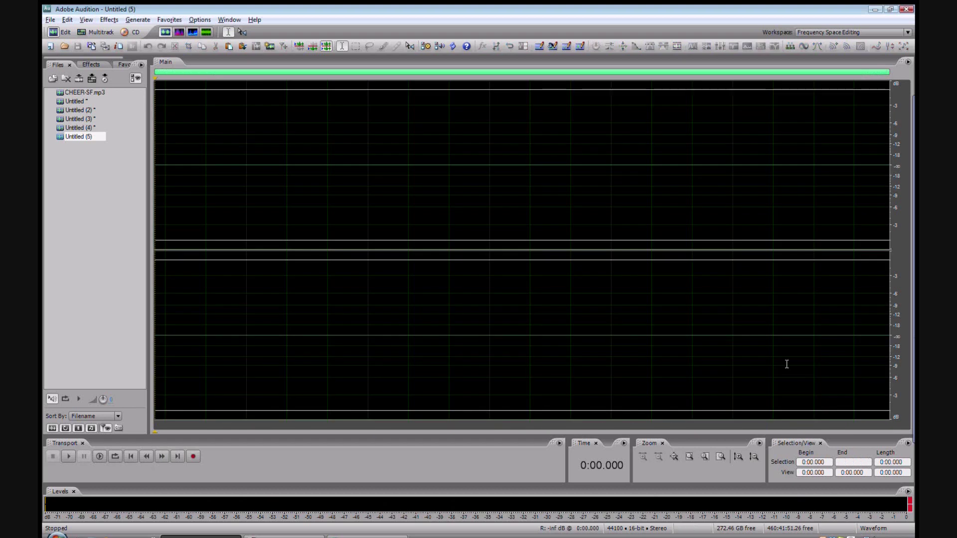
pyautogui.hotkey('ctrl', 'space')
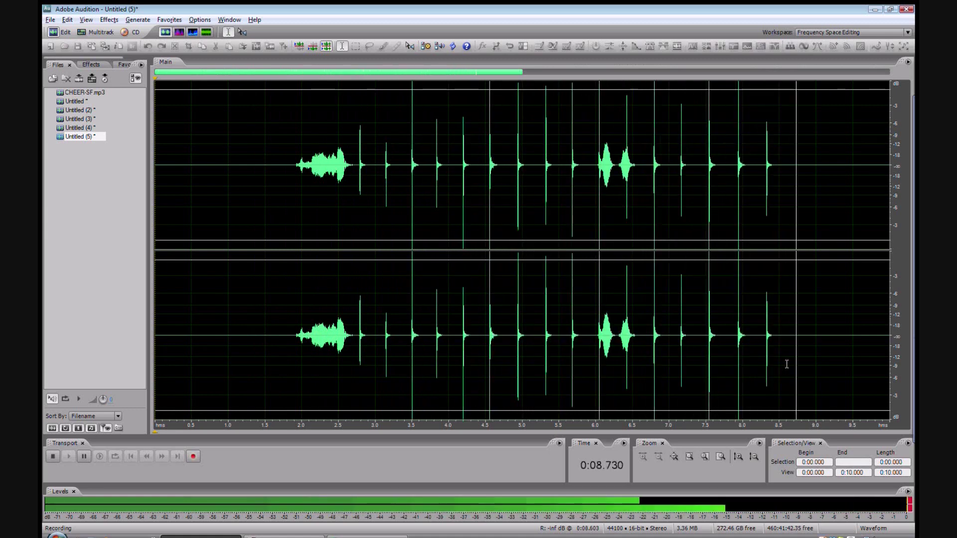
pyautogui.press('space')
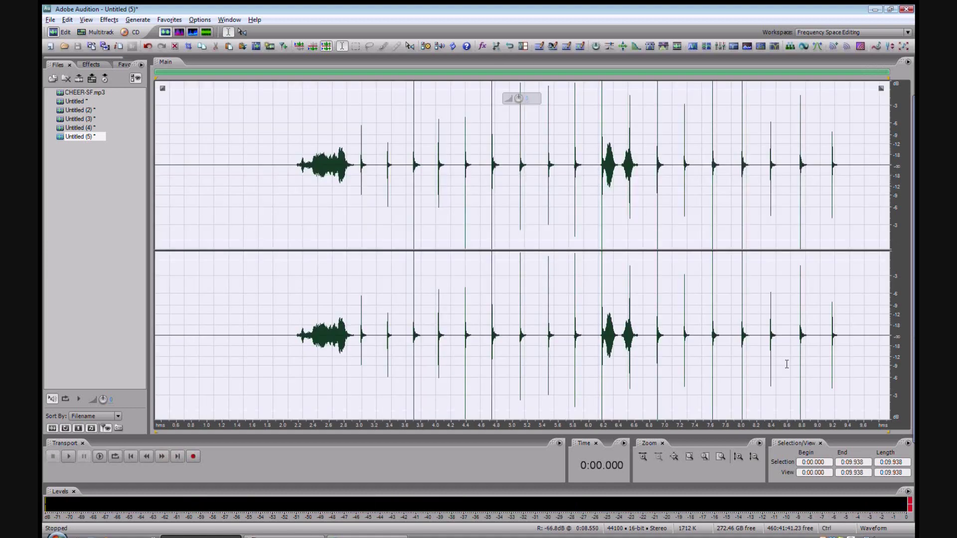
# Record the roughly 13-second sixth take into Untitled (6) and switch to the multitrack session
pyautogui.hotkey('ctrl', 'n')
pyautogui.press('Return')
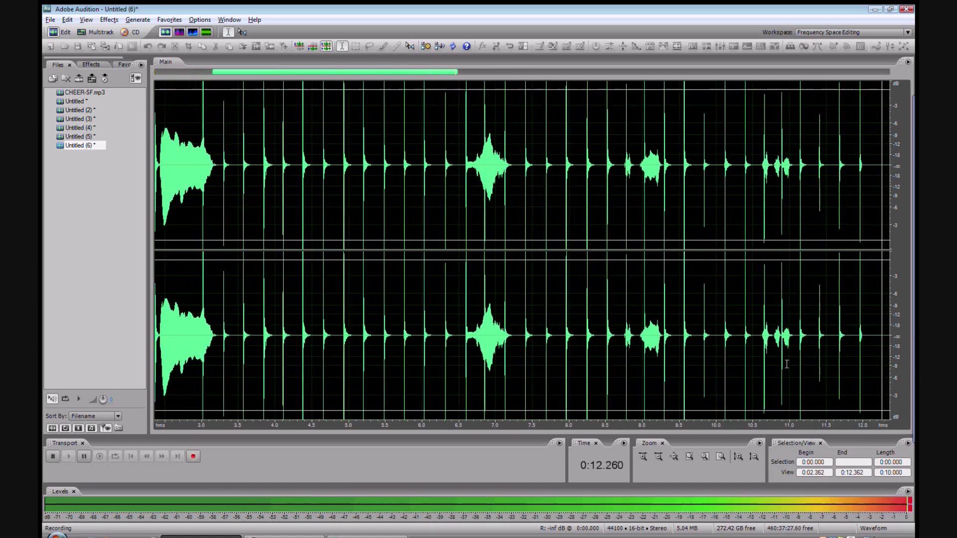
pyautogui.press('space')
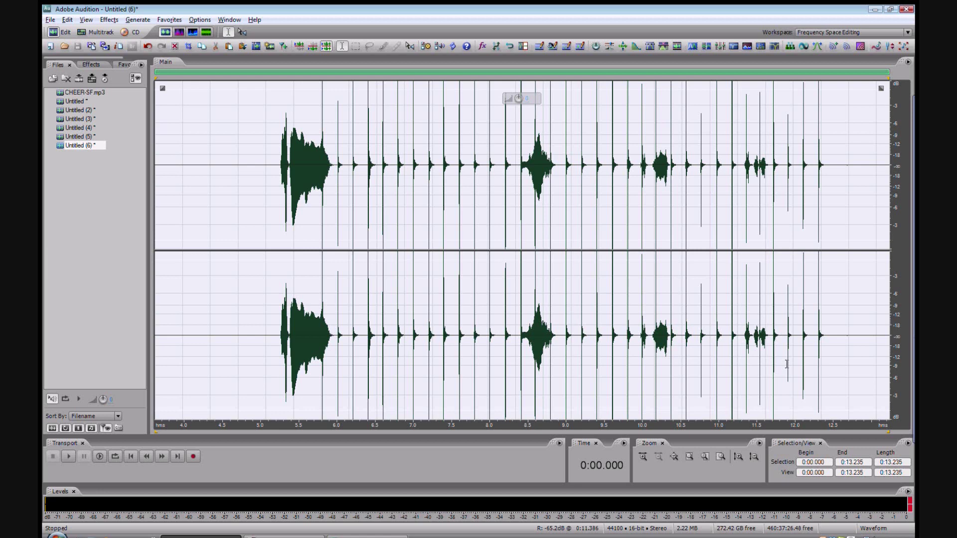
pyautogui.press('9')
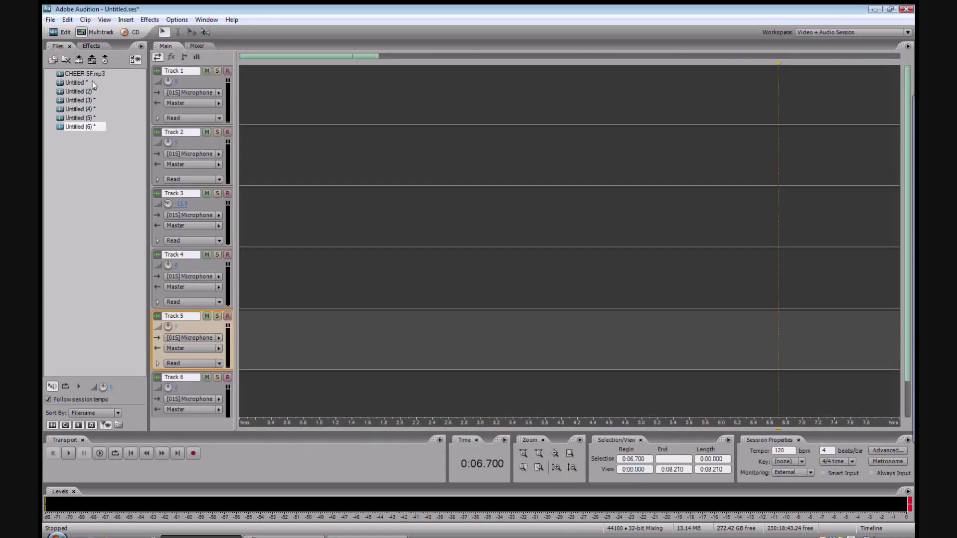
# Place the first take on Track 1 starting at 0 s and Untitled (2) on Track 2
pyautogui.moveTo(80, 83); pyautogui.dragTo(377, 82)
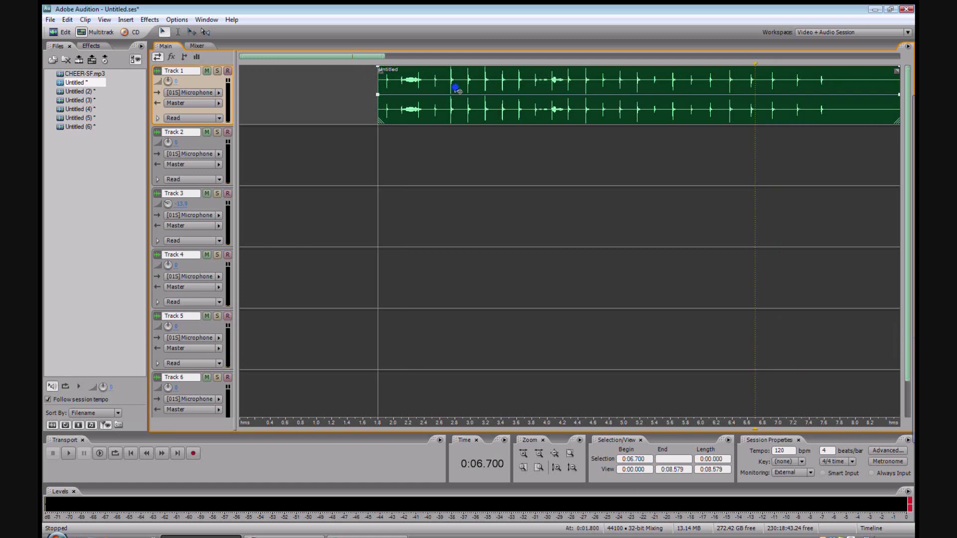
pyautogui.moveTo(456, 89); pyautogui.dragTo(279, 102)
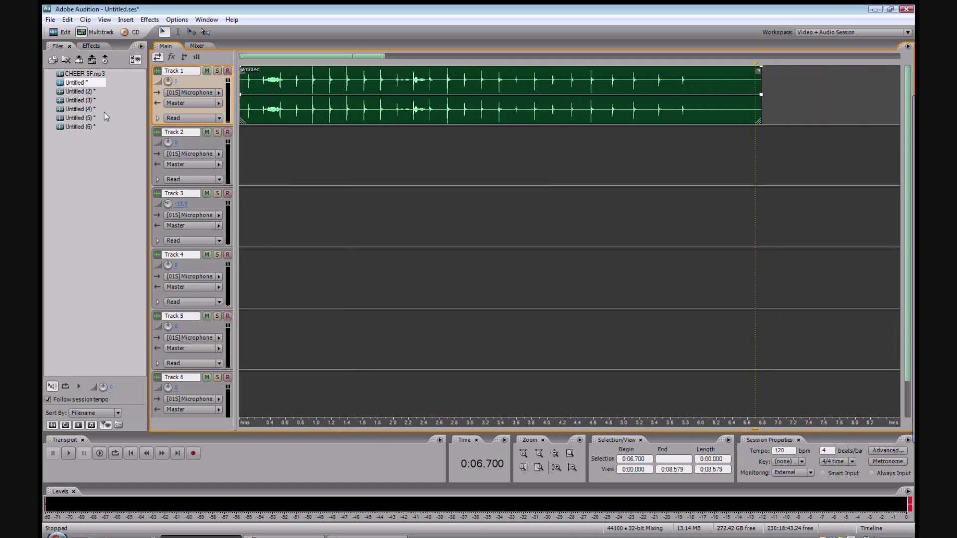
pyautogui.moveTo(75, 94)
pyautogui.mouseDown()
pyautogui.moveTo(186, 93)
pyautogui.moveTo(299, 161)
pyautogui.moveTo(280, 140)
pyautogui.moveTo(299, 139)
pyautogui.moveTo(261, 147)
pyautogui.mouseUp()
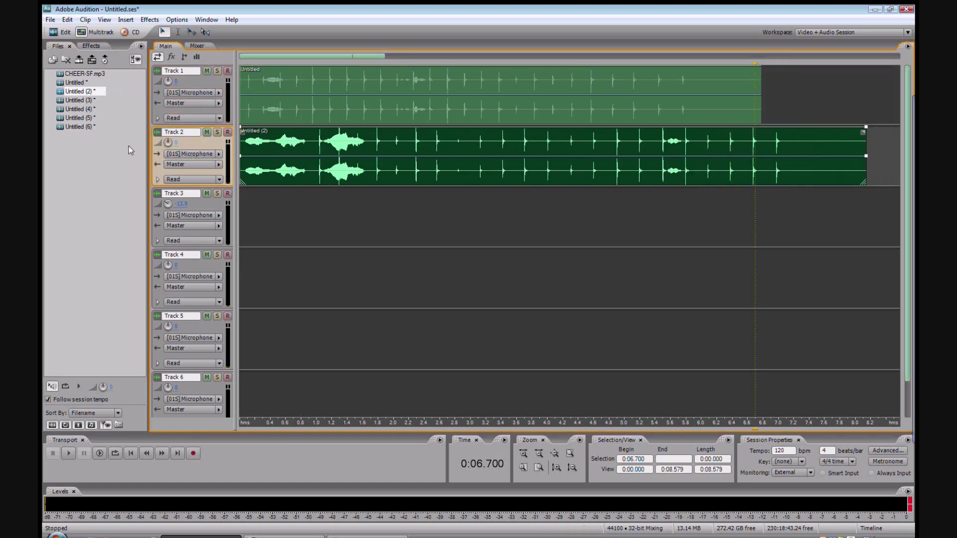
# Place Untitled (3) through (6) on Tracks 3–6, aligned to the timeline start
pyautogui.moveTo(86, 102); pyautogui.dragTo(133, 100)
pyautogui.moveTo(284, 248); pyautogui.dragTo(227, 208)
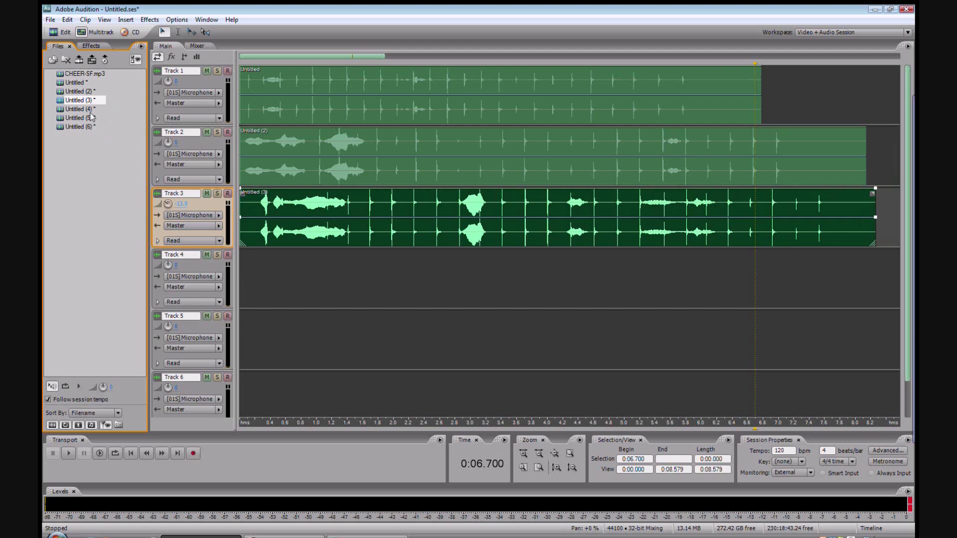
pyautogui.moveTo(288, 318); pyautogui.dragTo(197, 250)
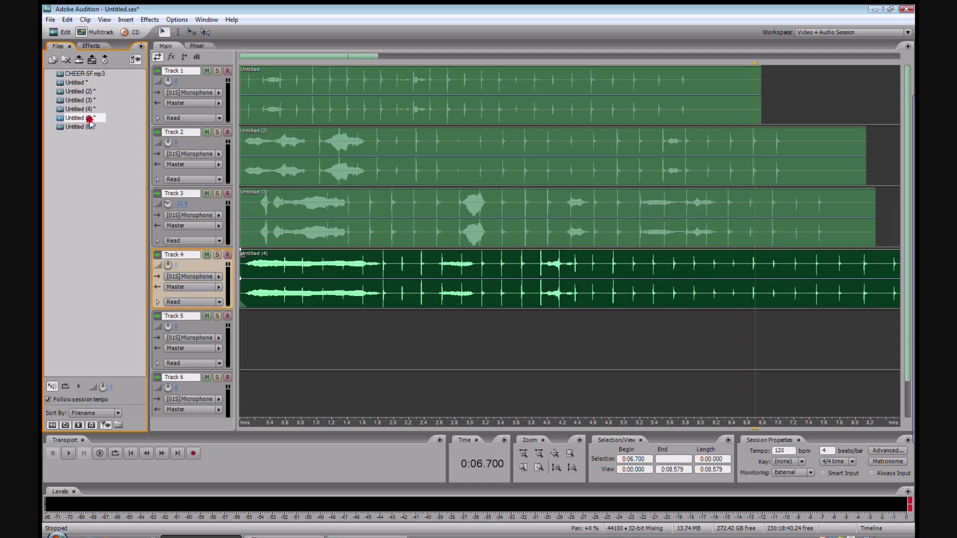
pyautogui.moveTo(290, 358); pyautogui.dragTo(391, 344)
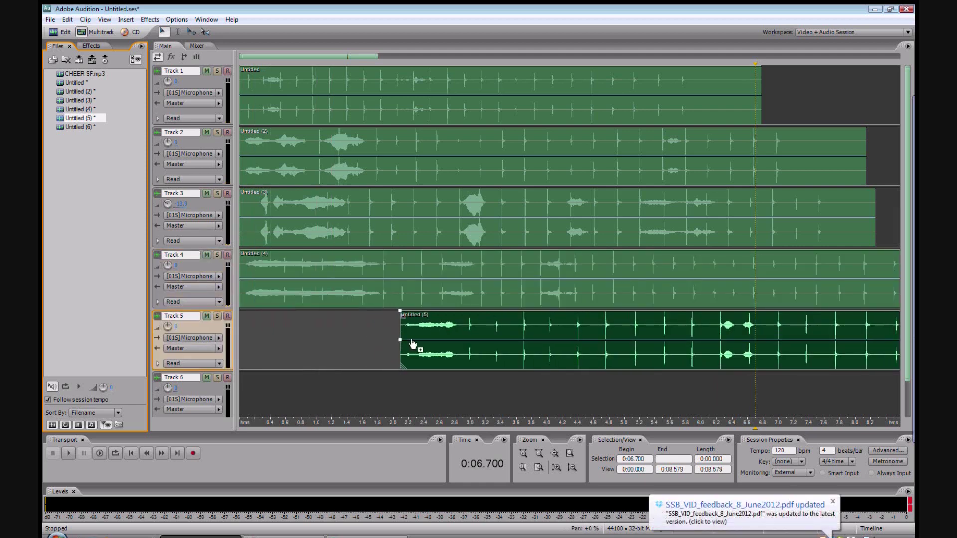
pyautogui.moveTo(452, 327); pyautogui.dragTo(291, 324)
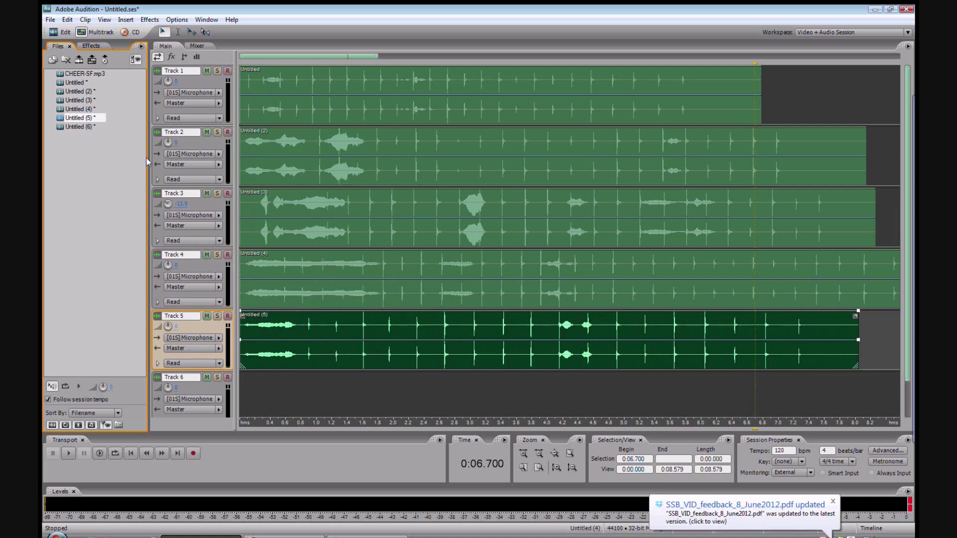
pyautogui.moveTo(80, 126); pyautogui.dragTo(254, 382)
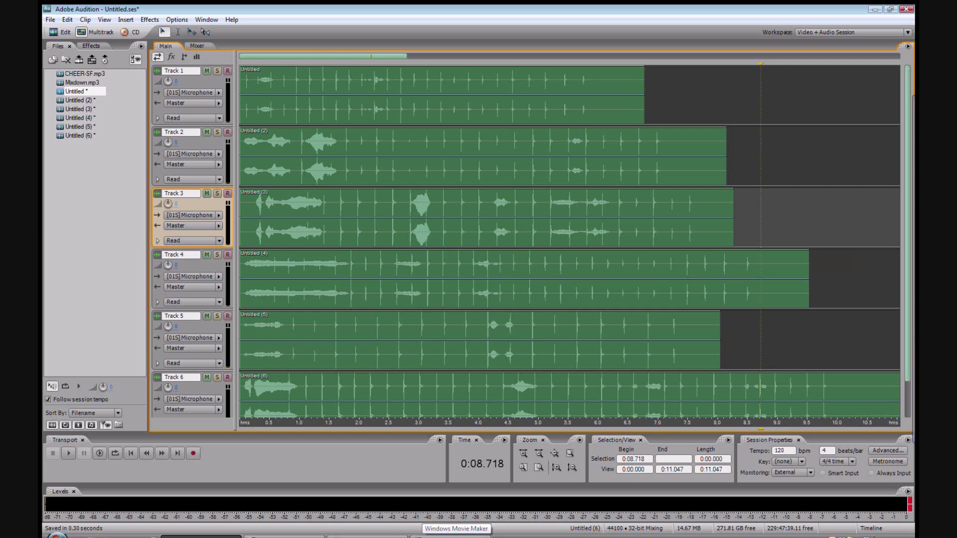
# Pan Track 1's cheer clip left by raising both ends of its pan envelope
pyautogui.click(313, 96)
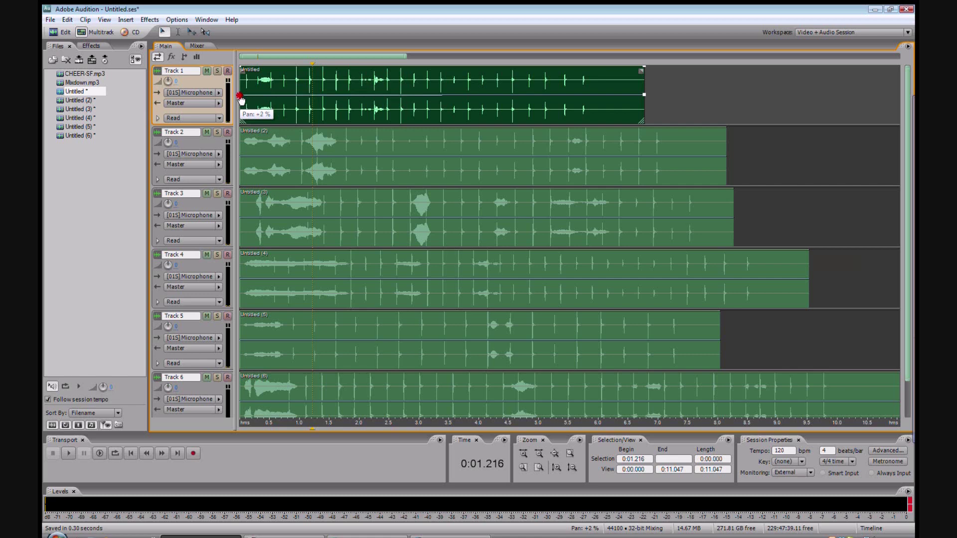
pyautogui.moveTo(241, 100); pyautogui.dragTo(241, 77)
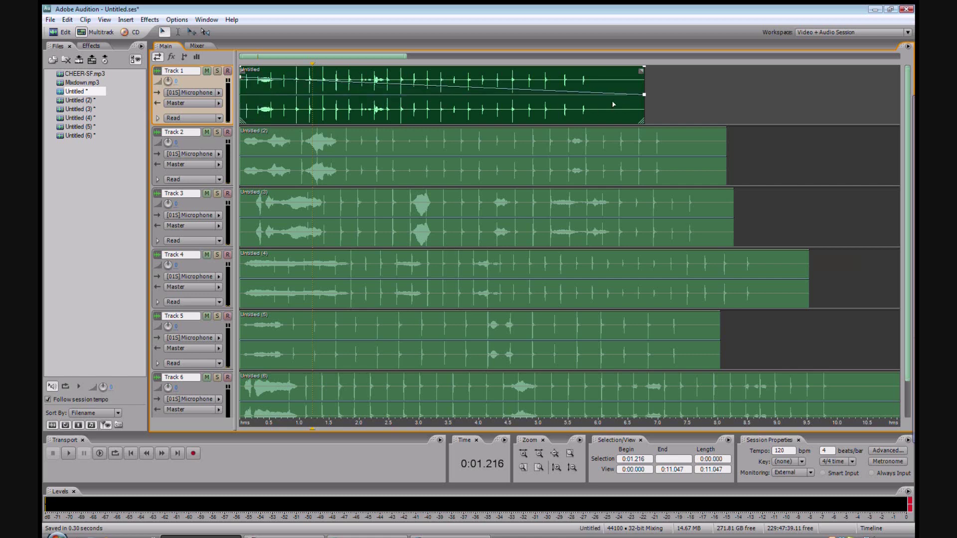
pyautogui.moveTo(643, 97); pyautogui.dragTo(649, 81)
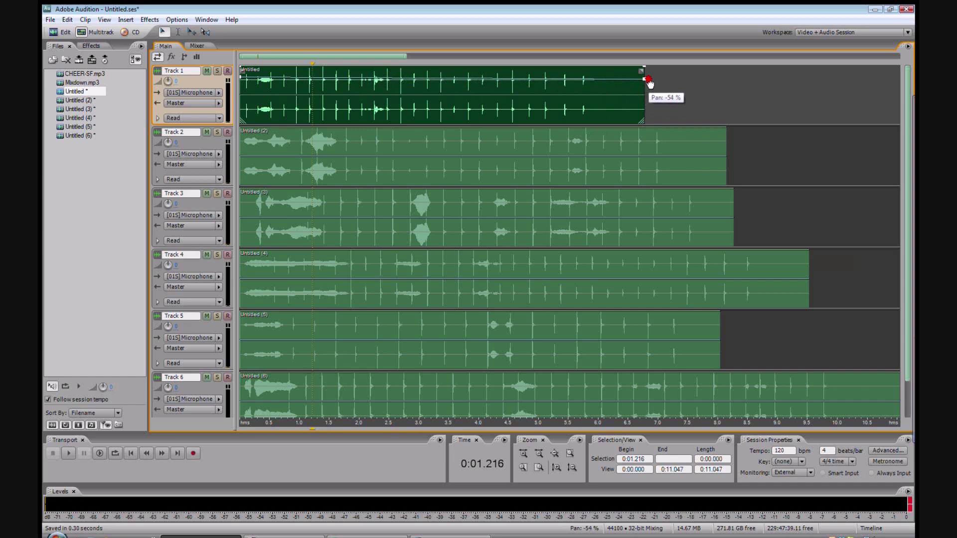
# Pan Track 2's cheer clip right by lowering both ends of its pan envelope
pyautogui.click(278, 171)
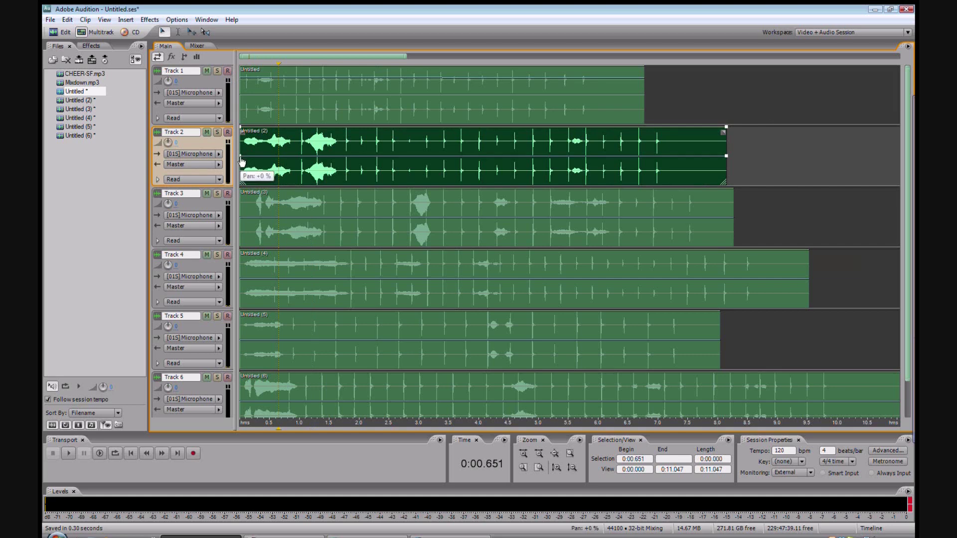
pyautogui.moveTo(240, 155); pyautogui.dragTo(241, 177)
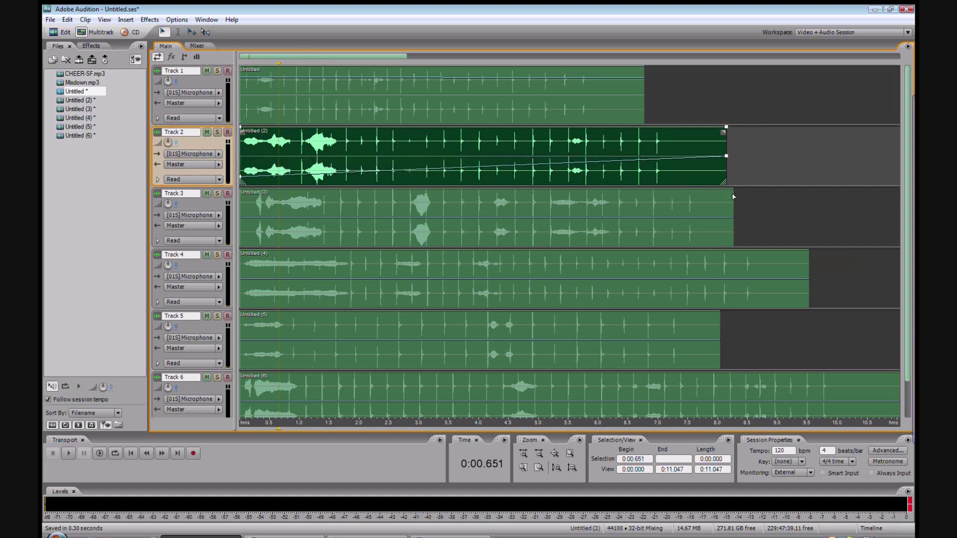
pyautogui.moveTo(727, 161); pyautogui.dragTo(730, 178)
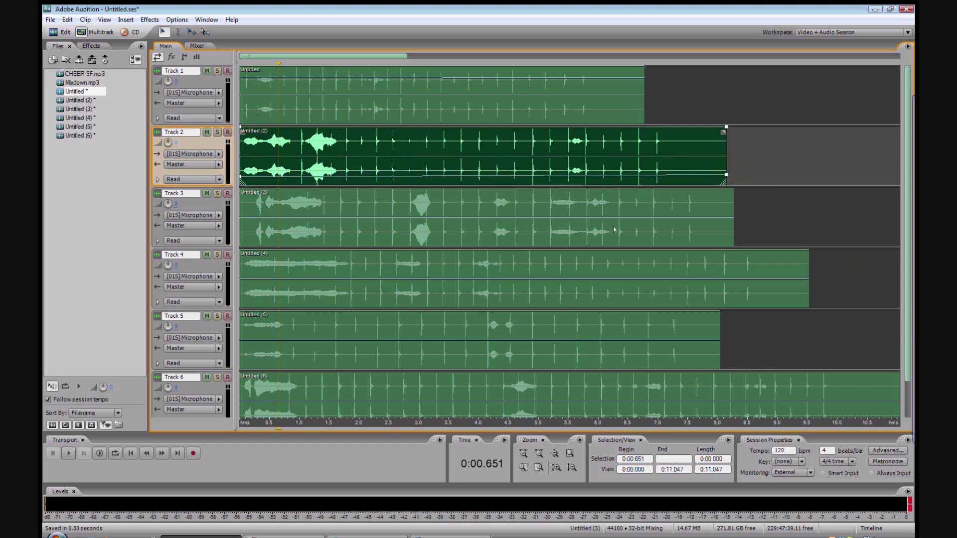
# Pan Track 4's clip left by raising both pan envelope keyframes to about -64%
pyautogui.click(304, 232)
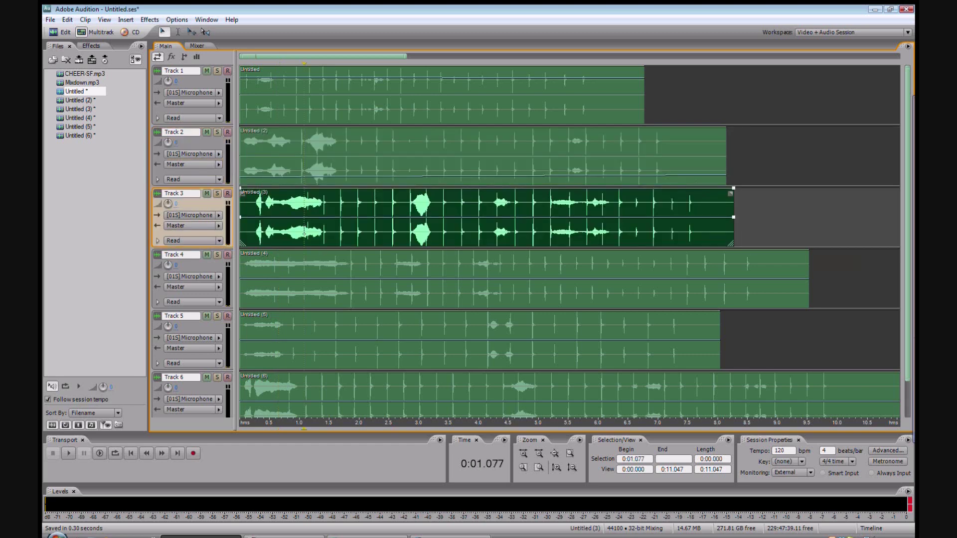
pyautogui.click(339, 271)
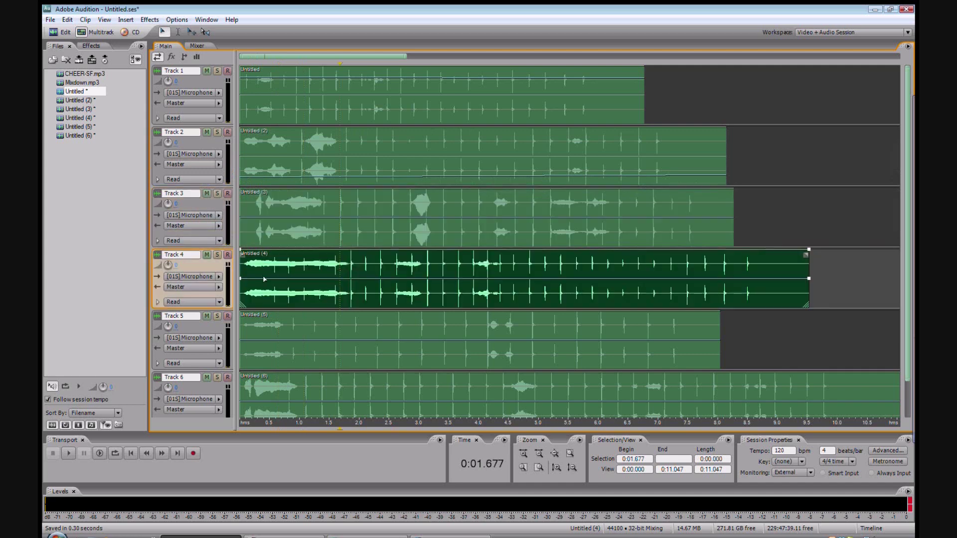
pyautogui.moveTo(243, 284); pyautogui.dragTo(242, 263)
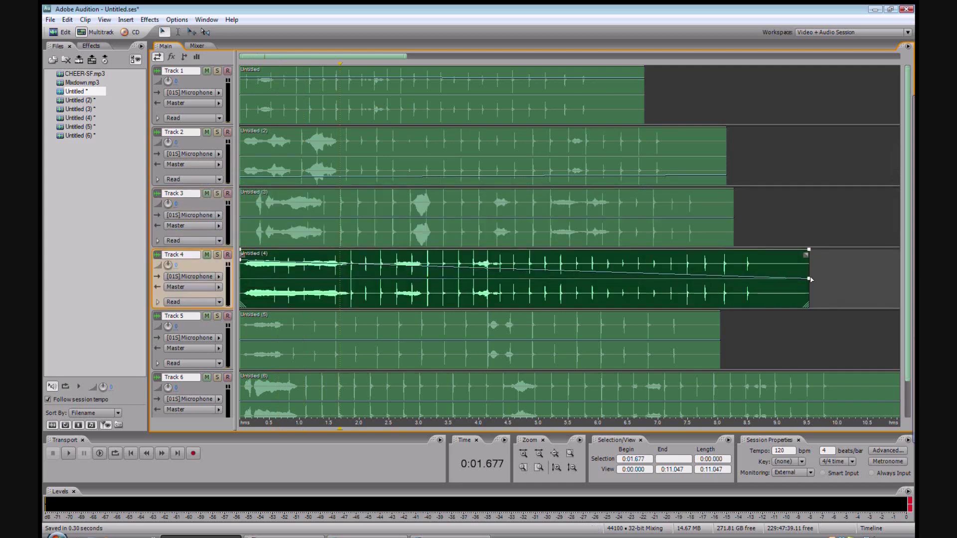
pyautogui.moveTo(809, 279); pyautogui.dragTo(808, 261)
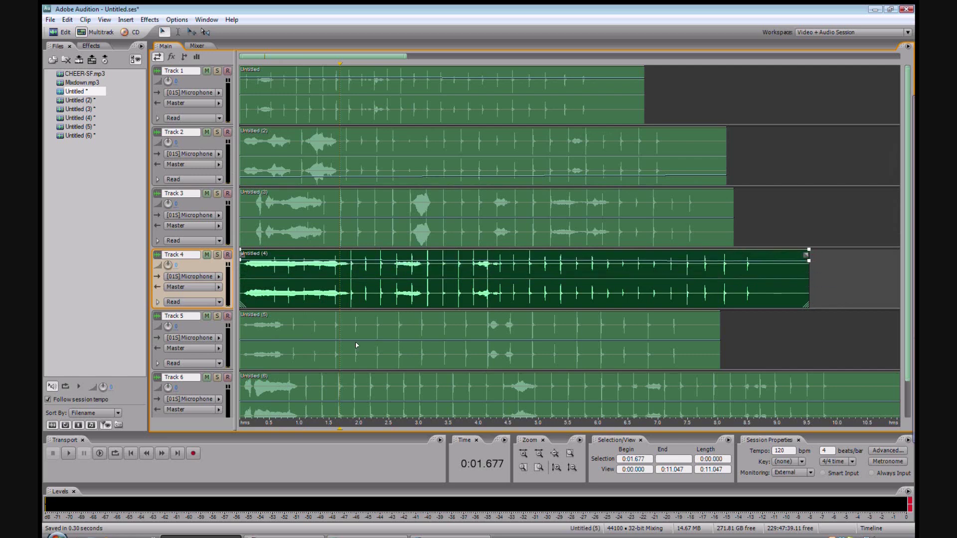
# Pan Track 6's clip right, lowering both pan keyframes to end at +58%
pyautogui.click(269, 361)
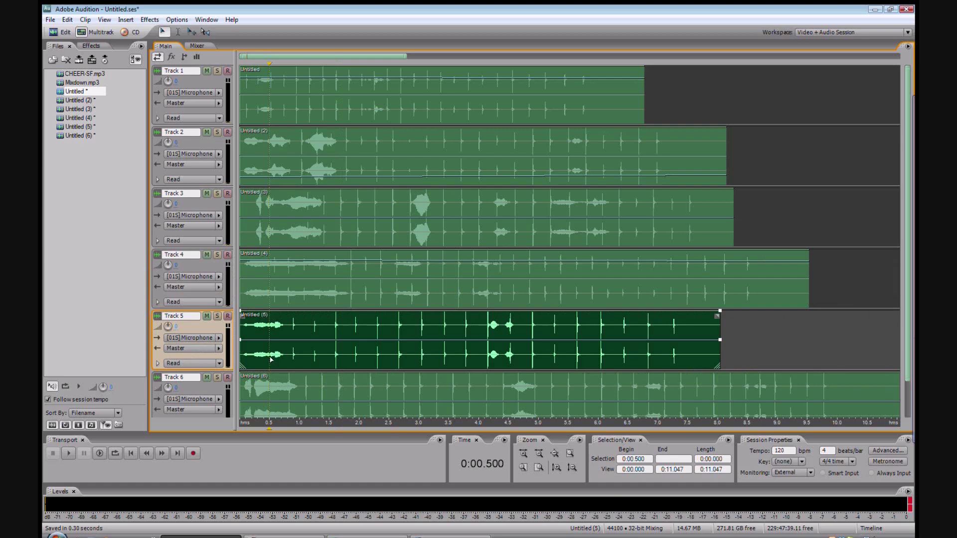
pyautogui.click(292, 393)
pyautogui.scroll(-1, 262, 392)
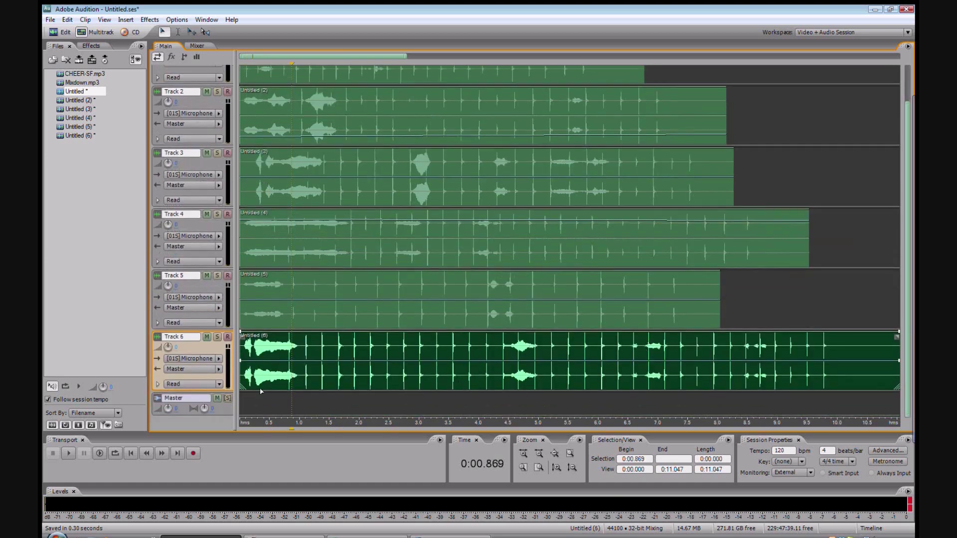
pyautogui.click(247, 371)
pyautogui.moveTo(243, 366); pyautogui.dragTo(235, 380)
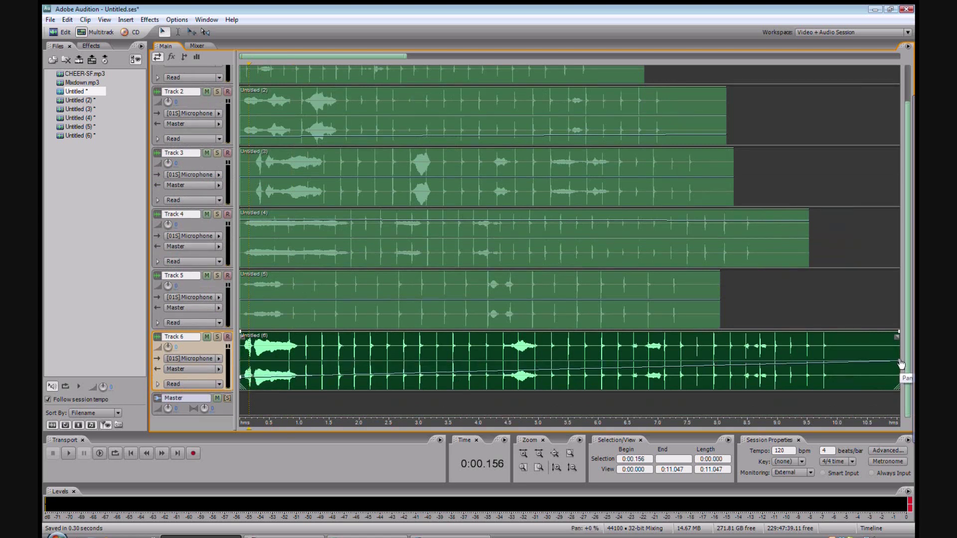
pyautogui.moveTo(901, 364); pyautogui.dragTo(895, 378)
pyautogui.click(780, 304)
# Mix the master output down to new stereo file Mixdown (2) and play it back
pyautogui.scroll(1, 779, 301)
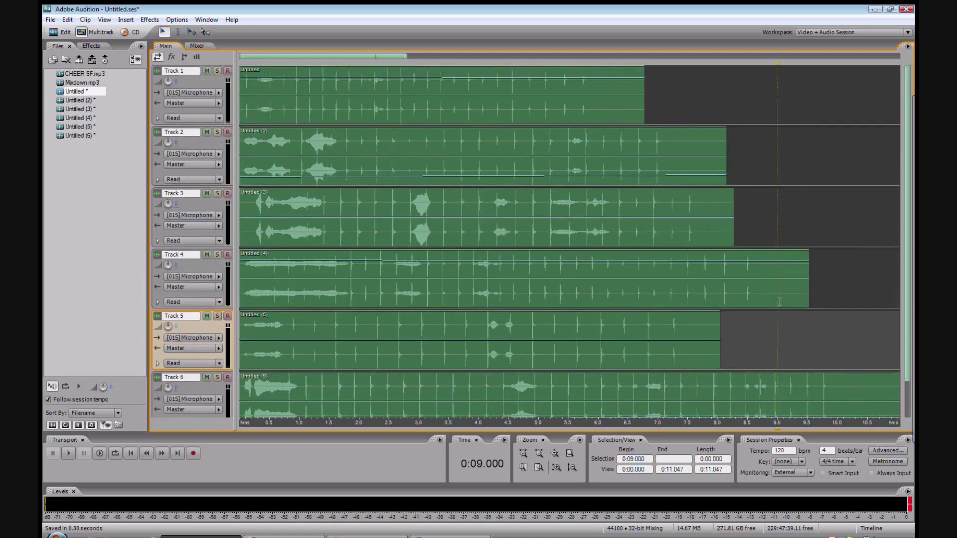
pyautogui.hotkey('ctrl', 'alt', 'shift', 'm')
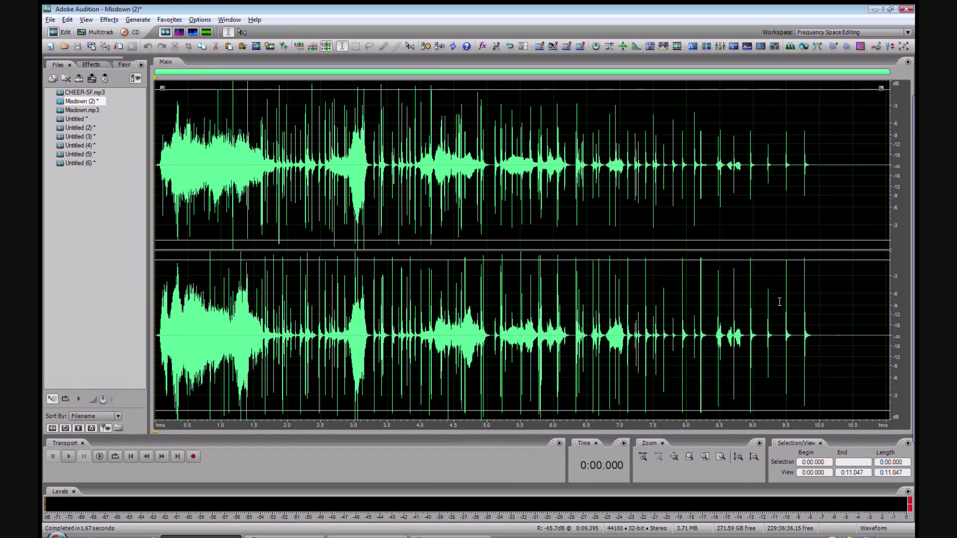
pyautogui.press('space')
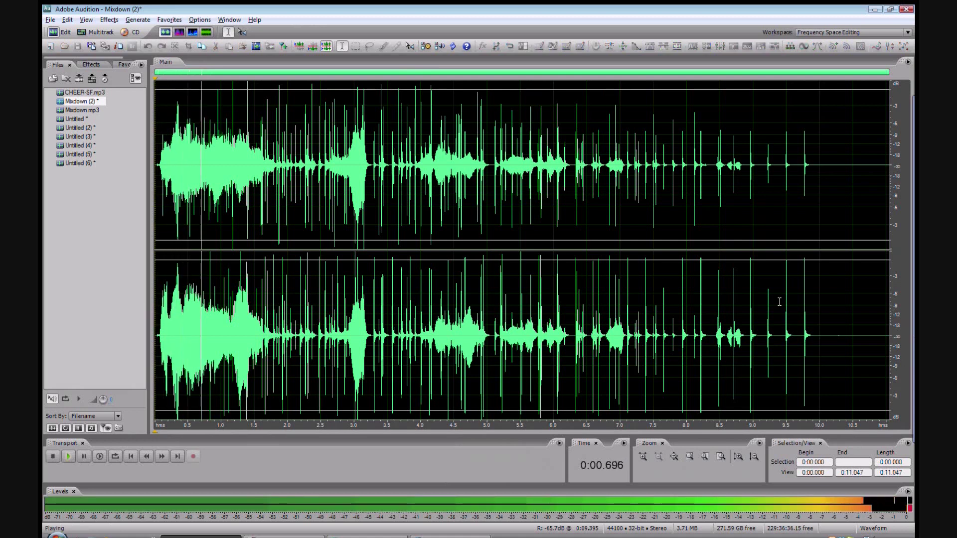